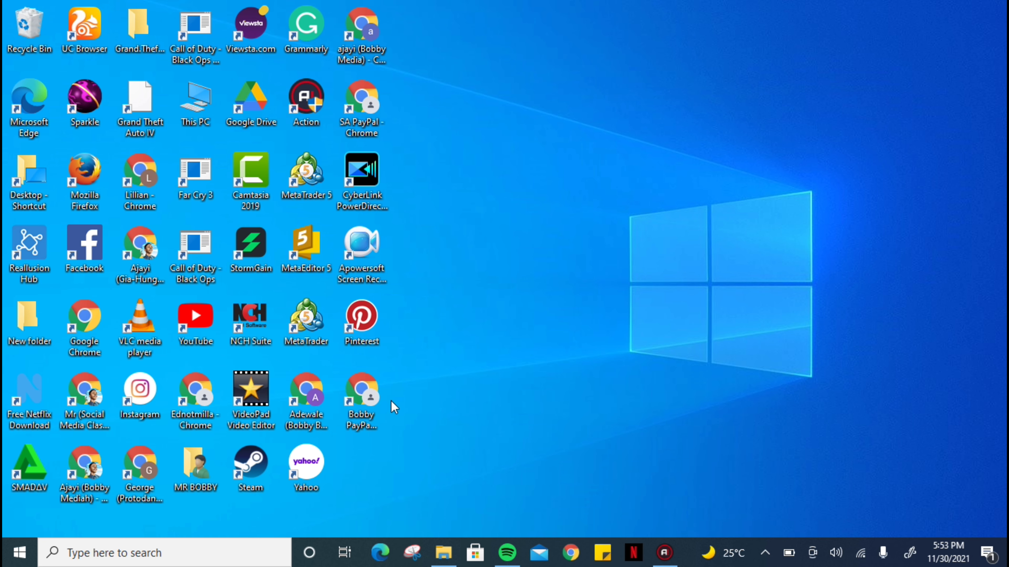
Open the Chrome profile shortcut from the desktop and go to facebook.com.
left_click(77, 473)
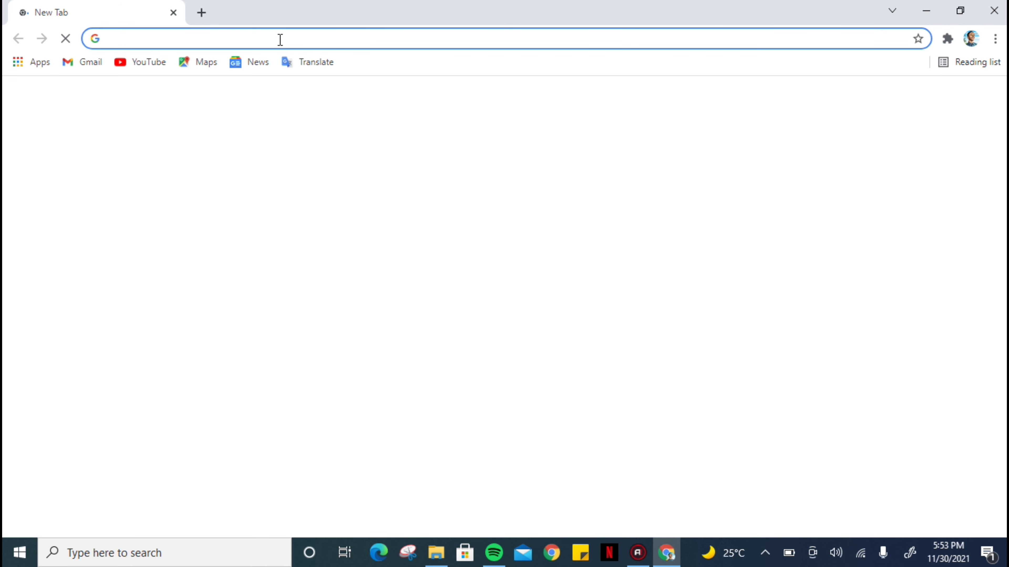
left_click(271, 33)
type("face")
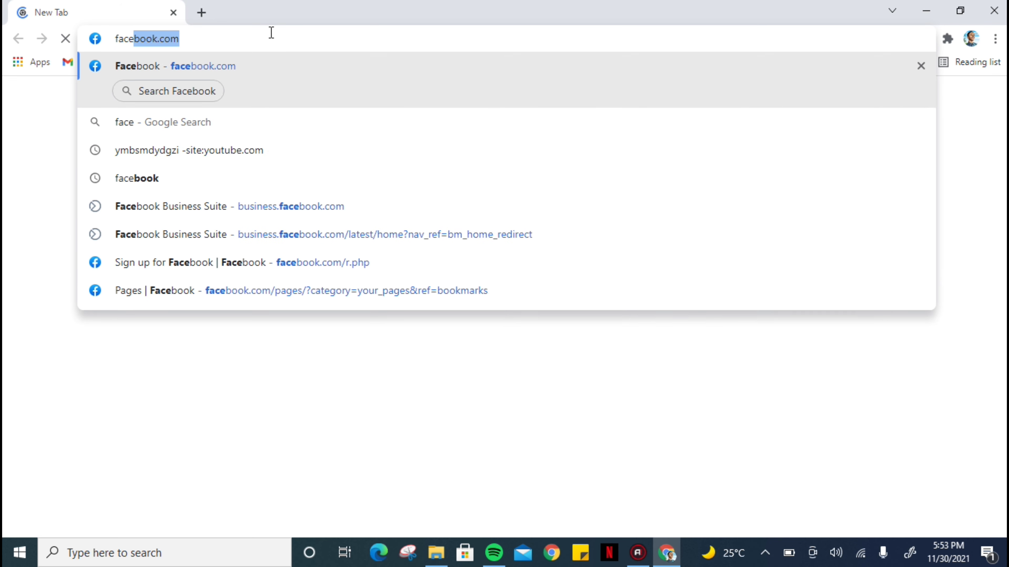
type("book.co")
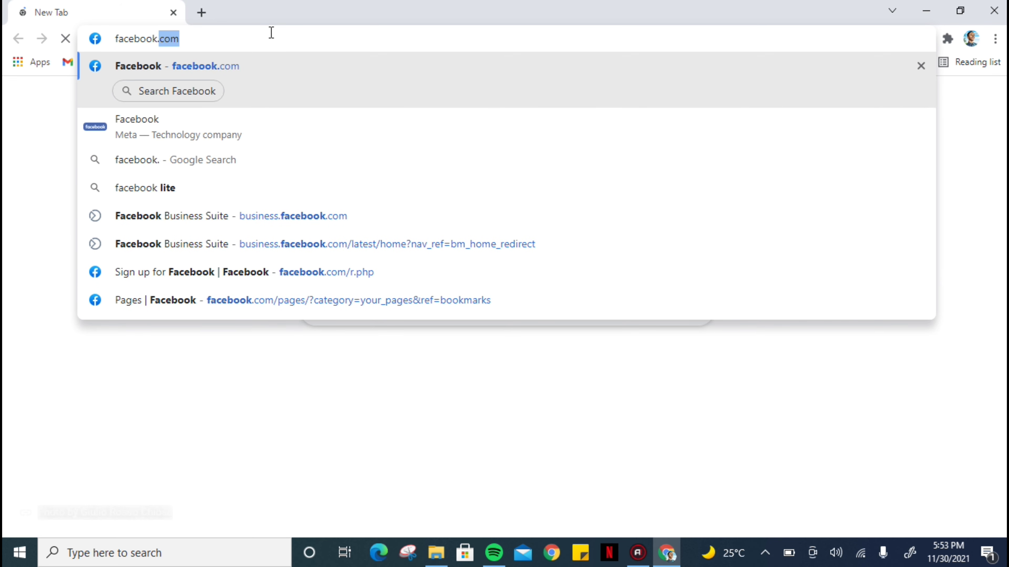
type("m")
key("Return")
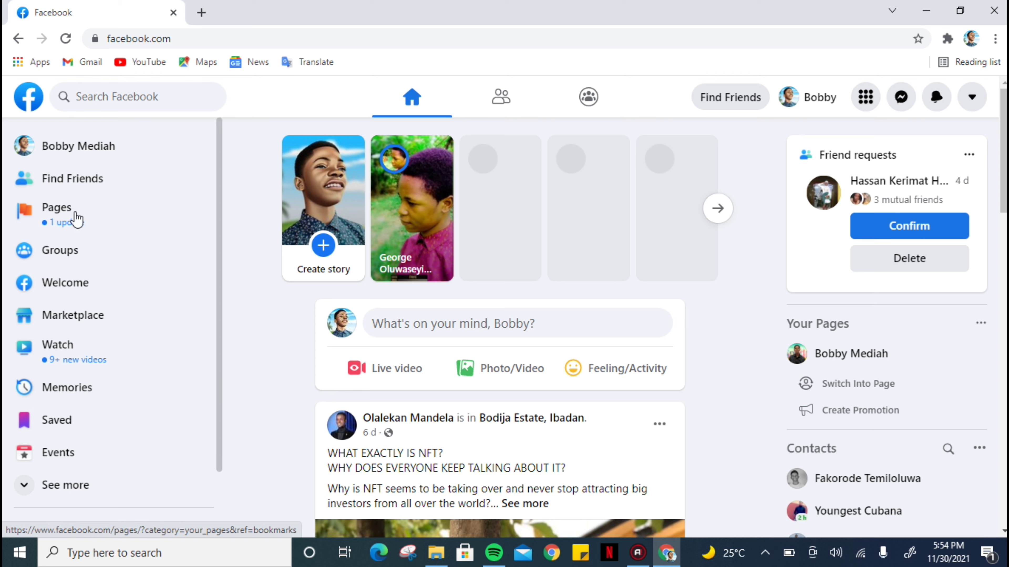
Start creating a new page from Pages and name it Bobby Media.
left_click(66, 209)
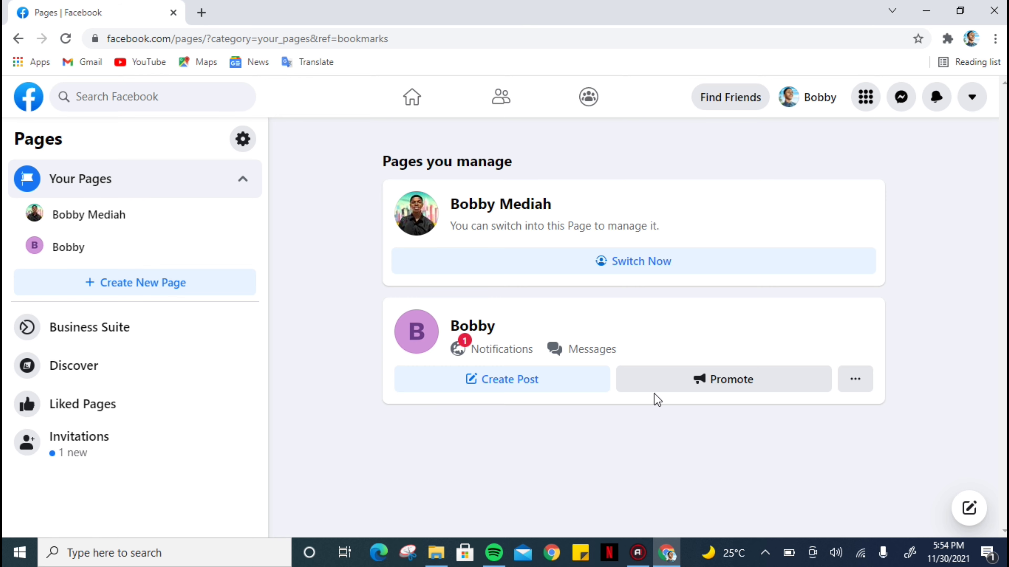
left_click(142, 295)
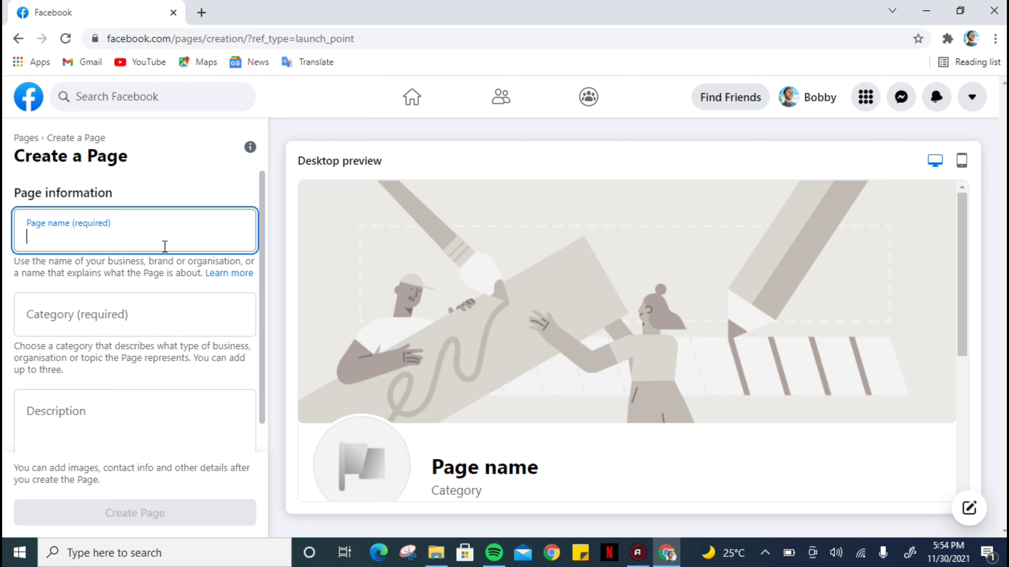
type("Bo")
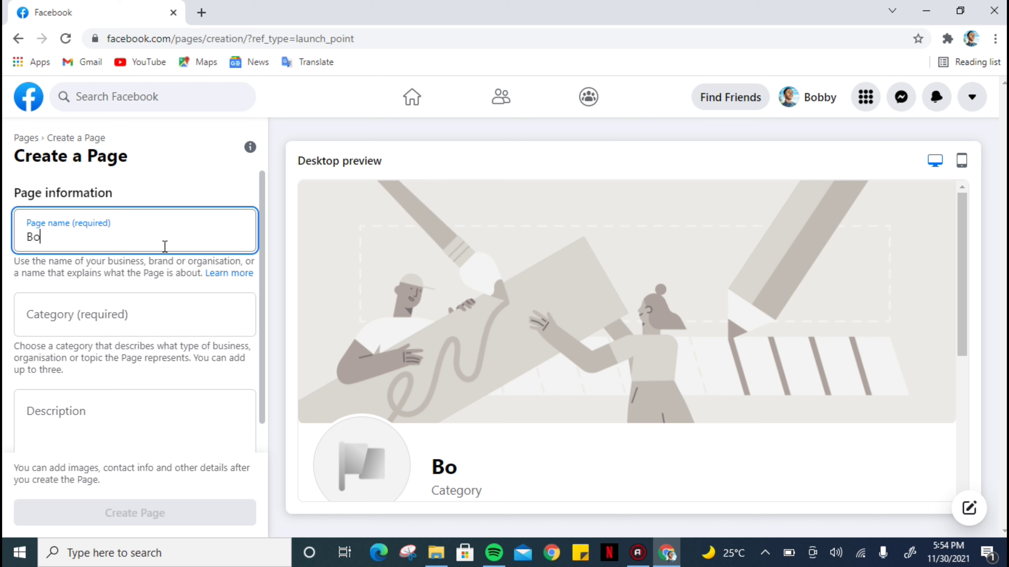
type("bby ")
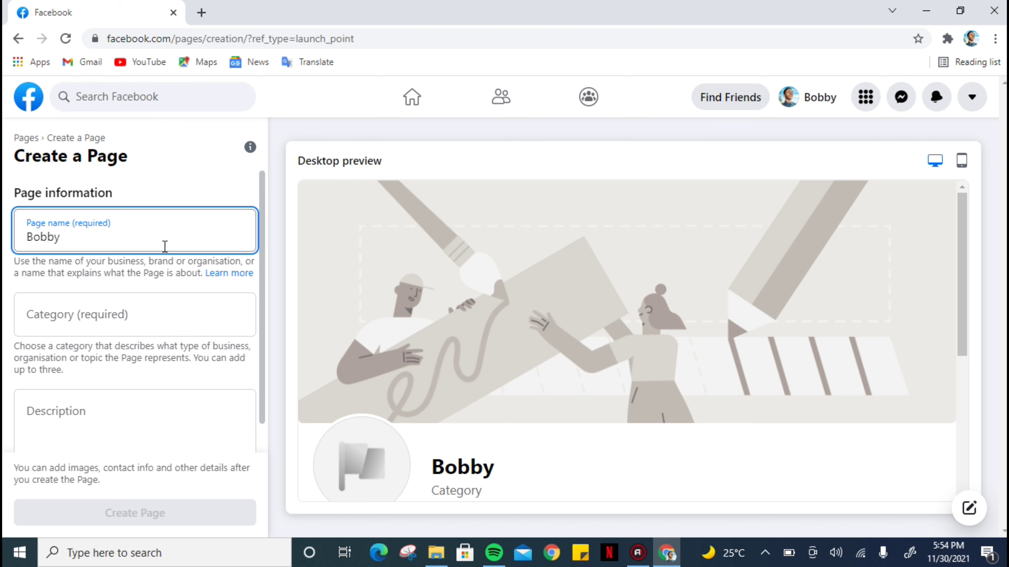
type("Media")
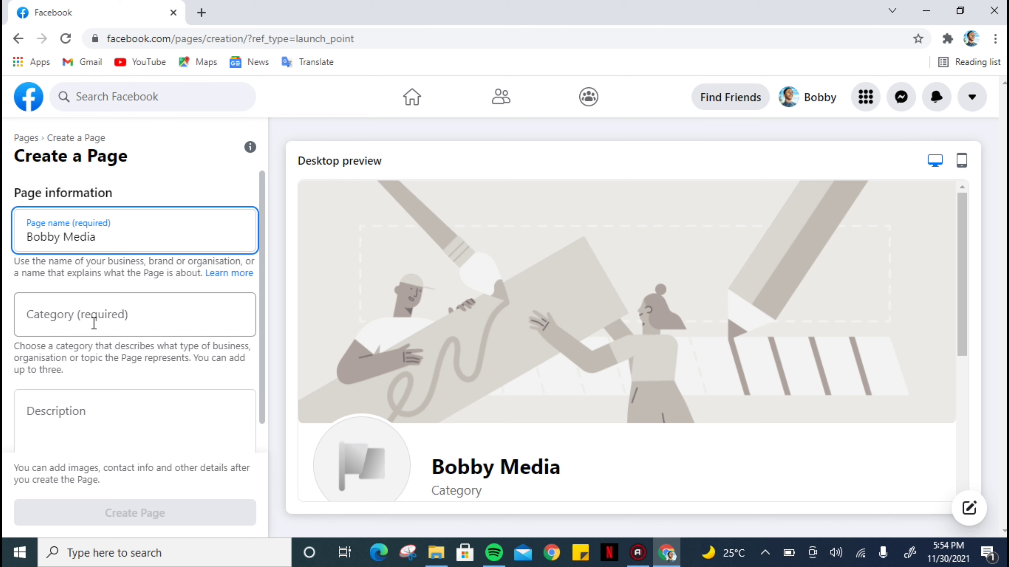
Set the page category to Internet marketing service.
left_click(81, 314)
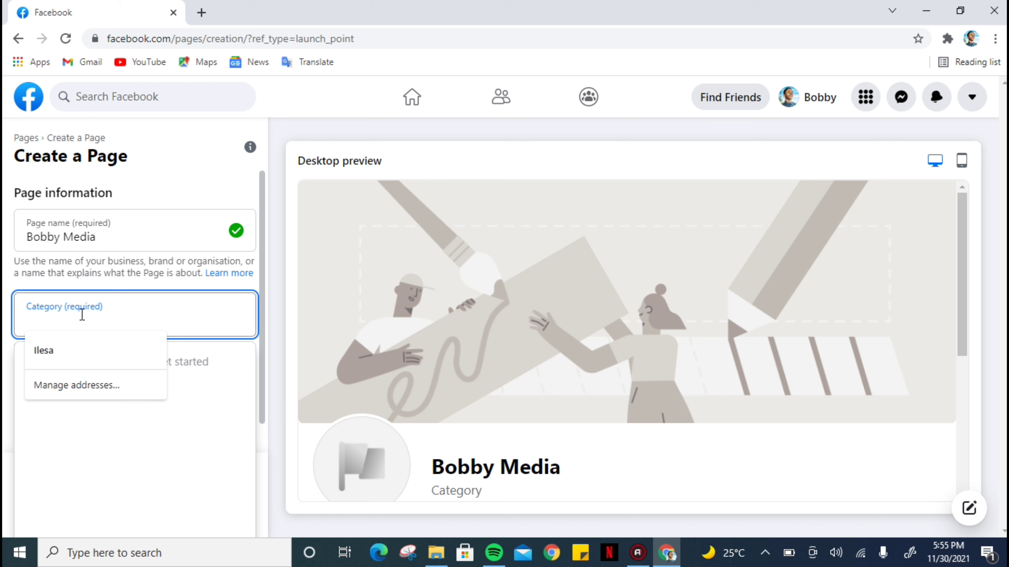
left_click(194, 288)
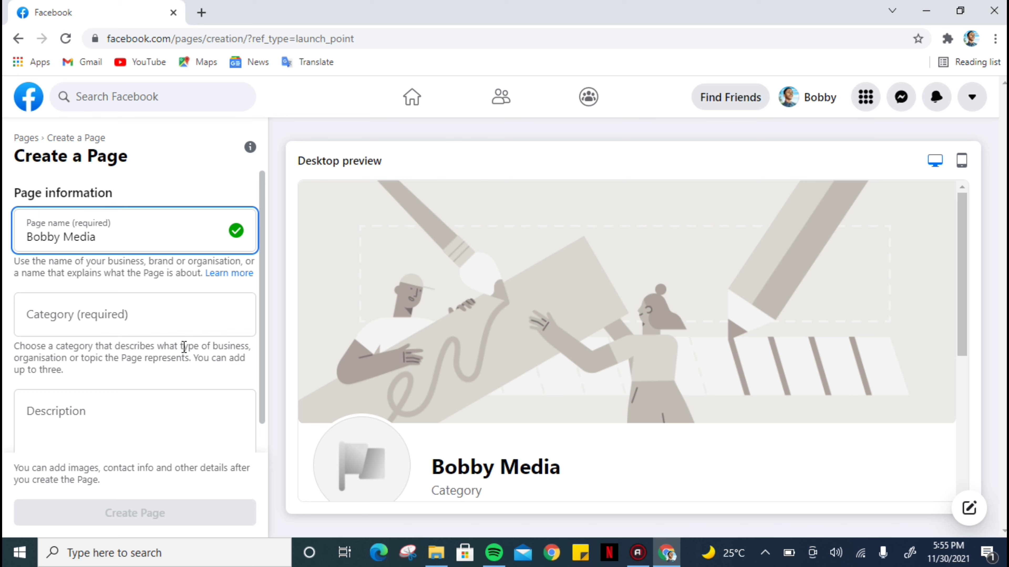
left_click(154, 324)
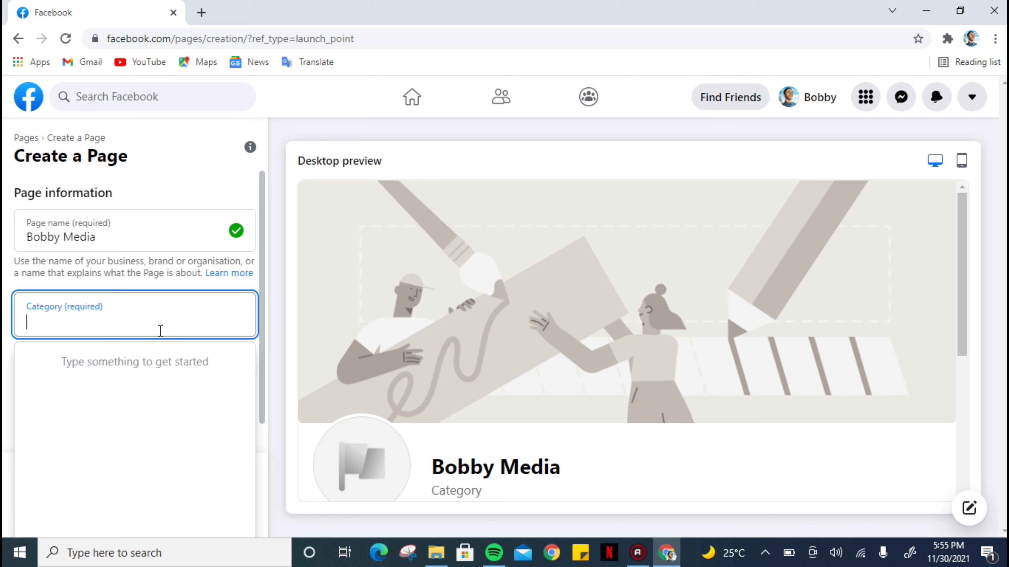
type("inter")
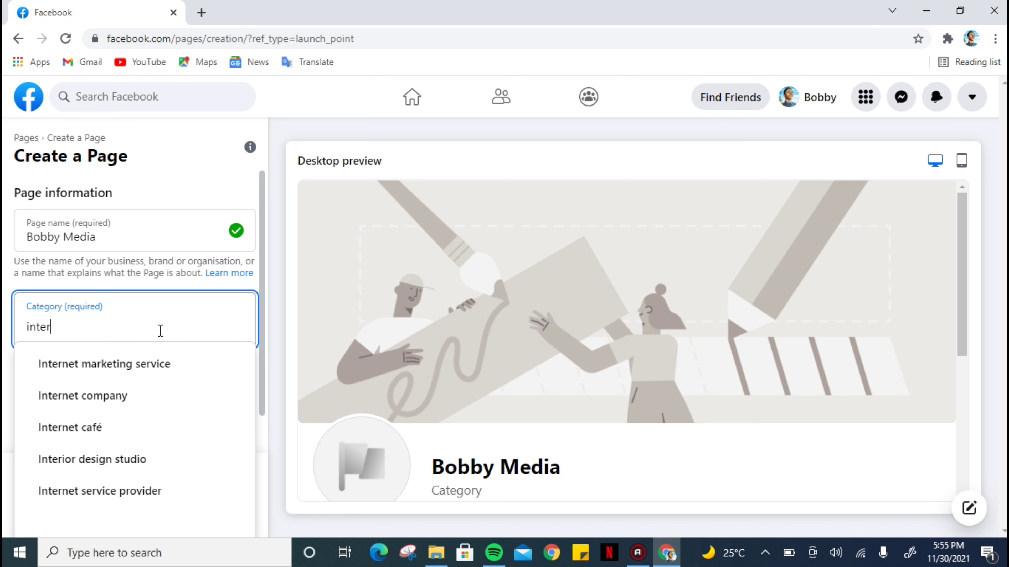
type("n")
left_click(139, 364)
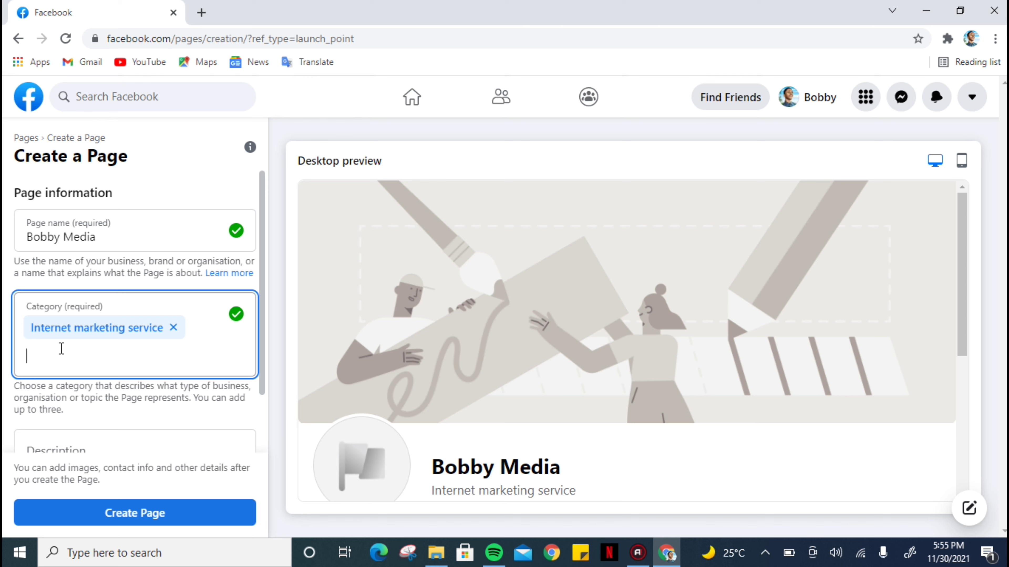
type("prod")
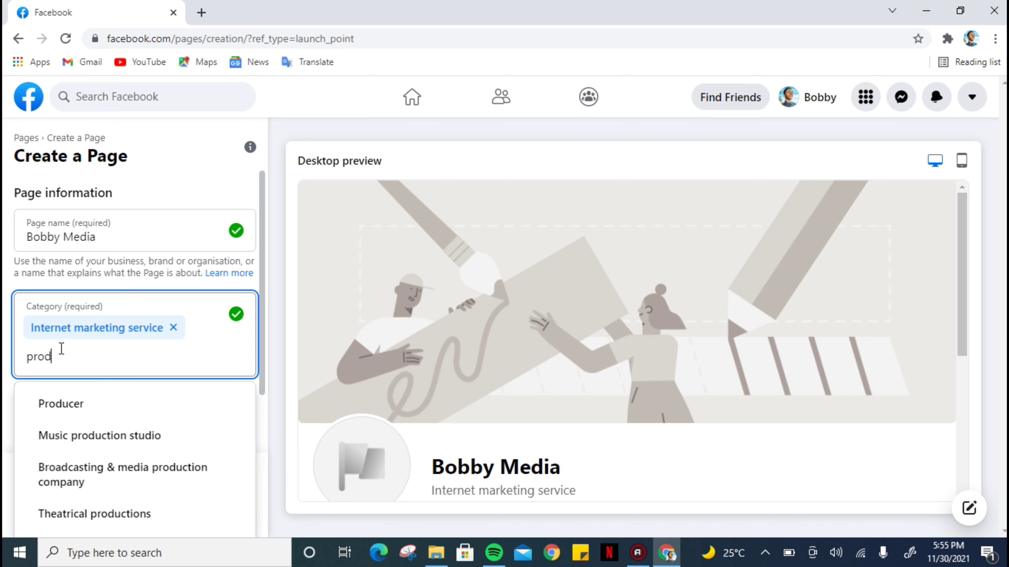
type("uc")
key("BackSpace")
key("BackSpace")
key("BackSpace")
key("BackSpace")
key("BackSpace")
key("BackSpace")
key("BackSpace")
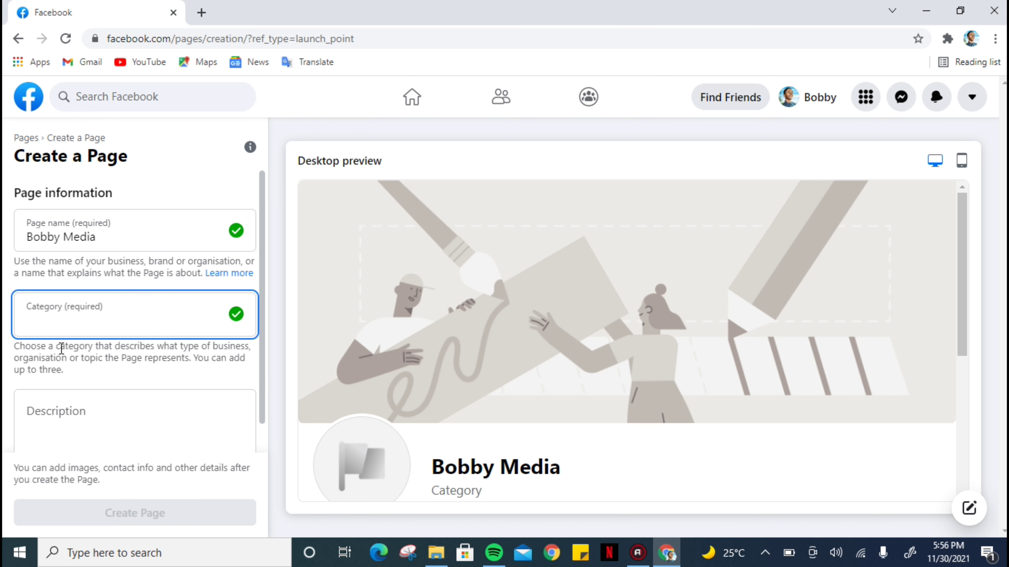
Re-select Internet marketing service as the category and check the page in mobile and desktop previews.
type("inter")
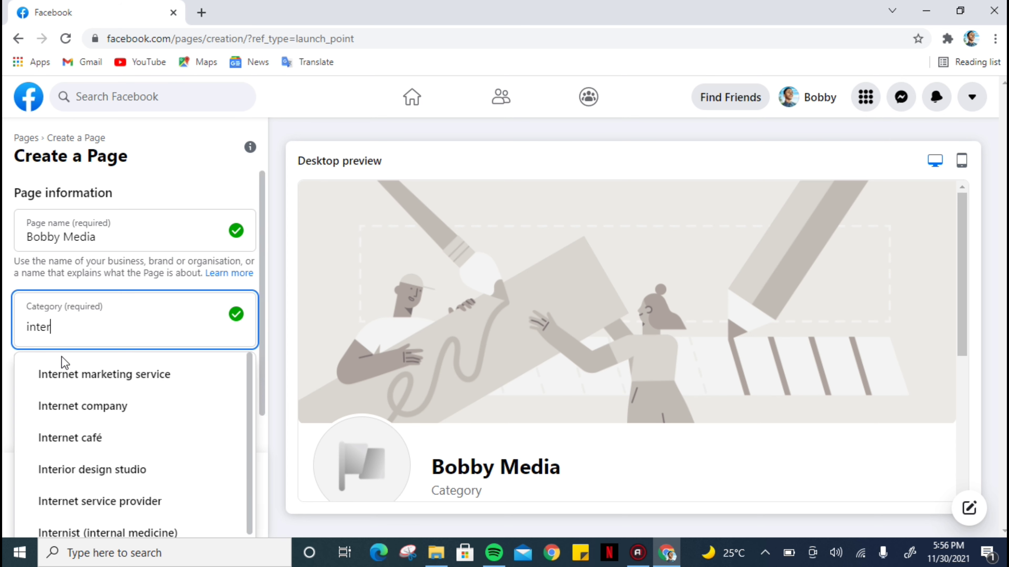
left_click(68, 373)
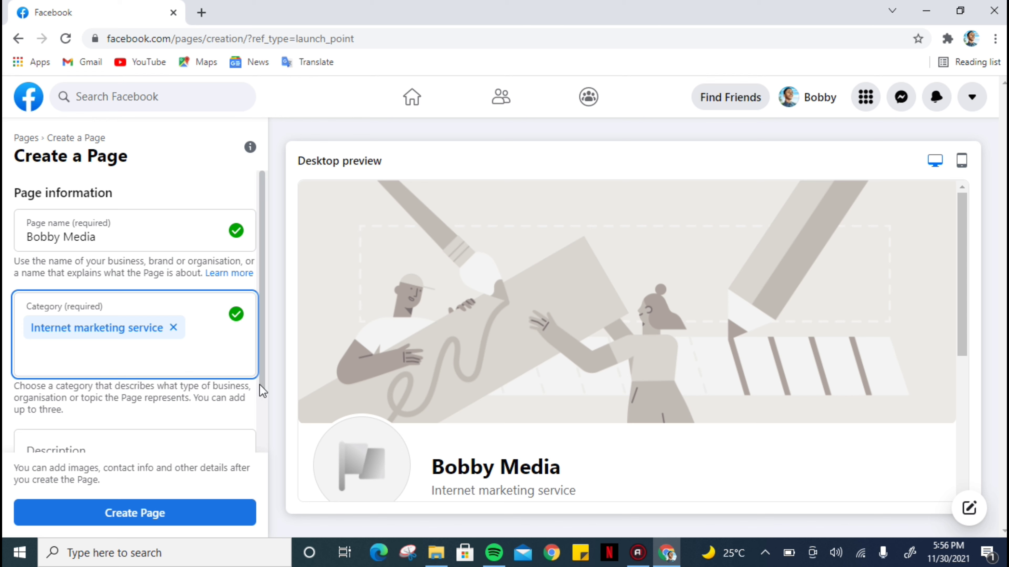
left_click_drag(262, 391, 262, 434)
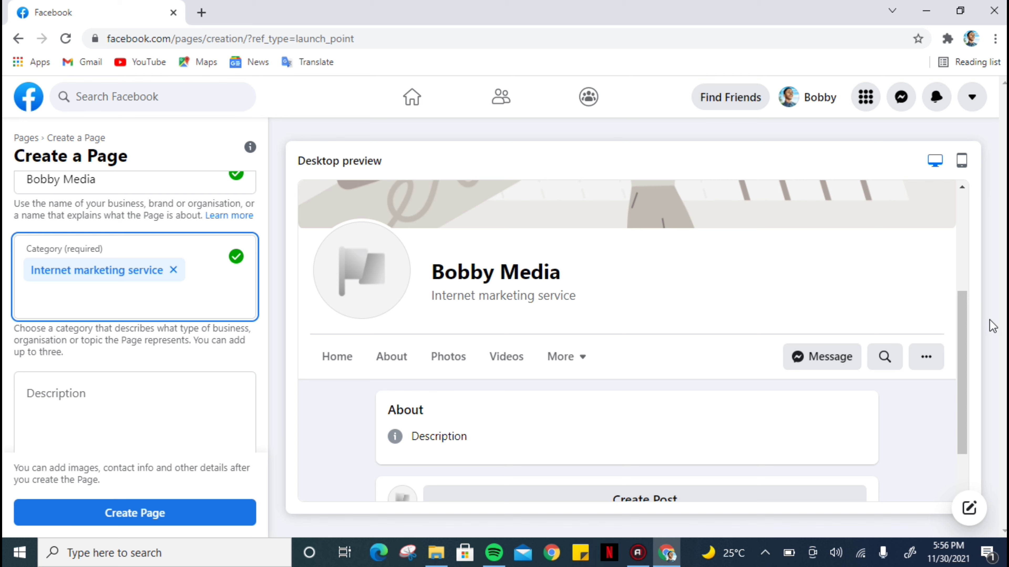
left_click_drag(962, 308, 963, 232)
left_click(961, 162)
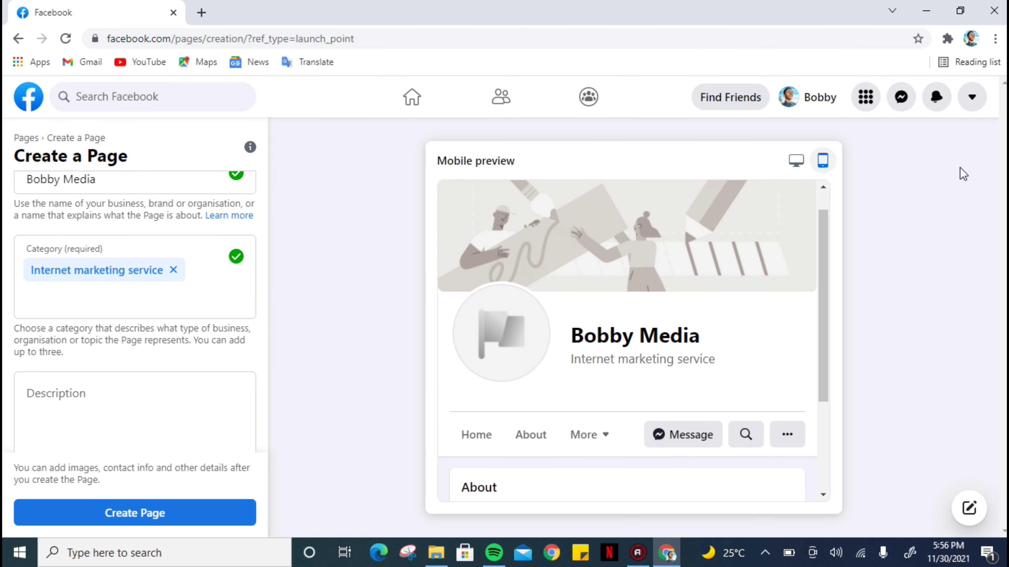
left_click_drag(823, 233, 822, 172)
left_click(795, 160)
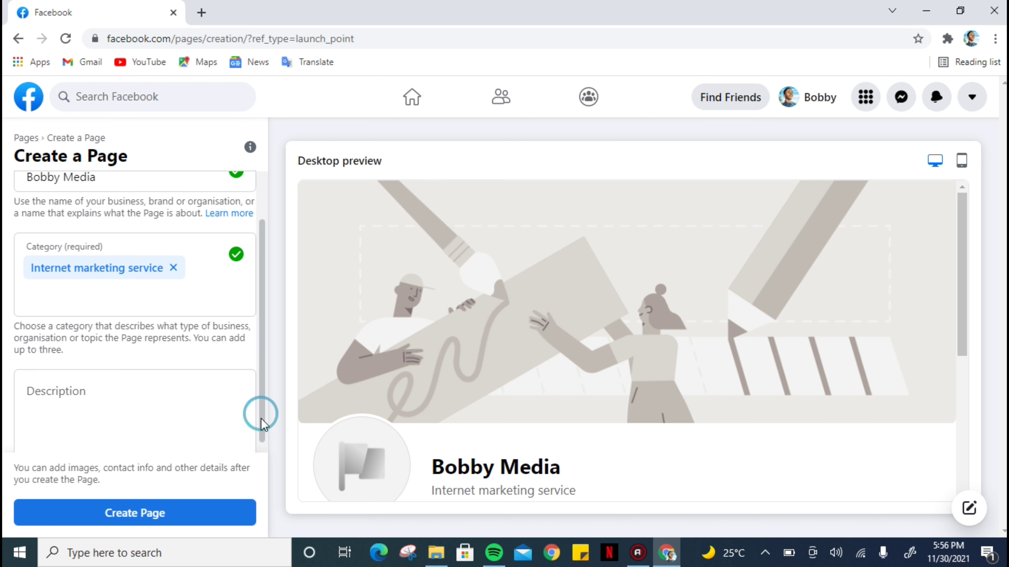
Enter the description "Bobby Is A Digital Marketer And Online Store Designer, Specialize In Marketing And Marketing Of Brand".
left_click_drag(261, 413, 263, 434)
left_click(114, 397)
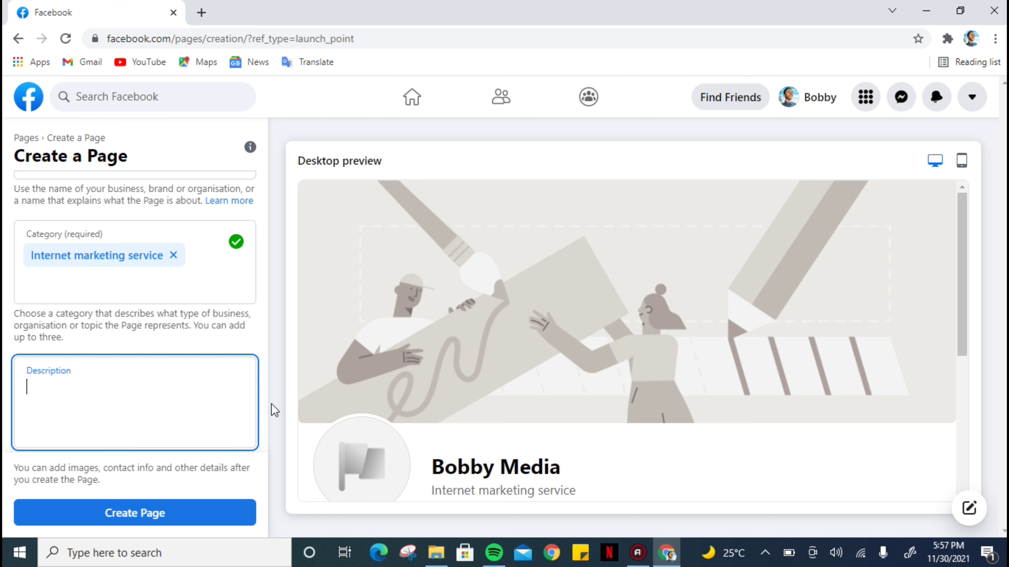
left_click_drag(263, 404, 259, 431)
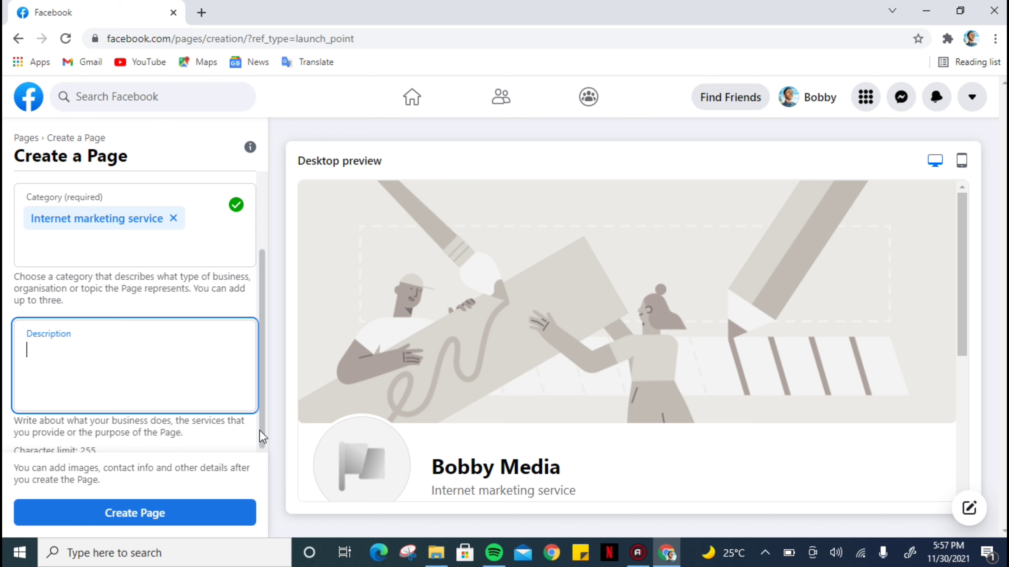
left_click(72, 358)
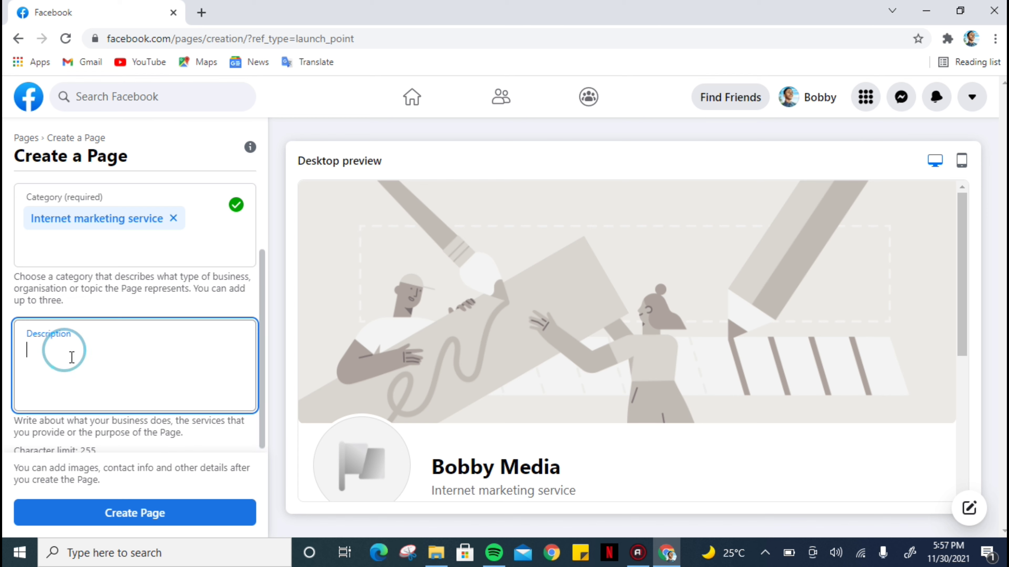
type("Bobby ")
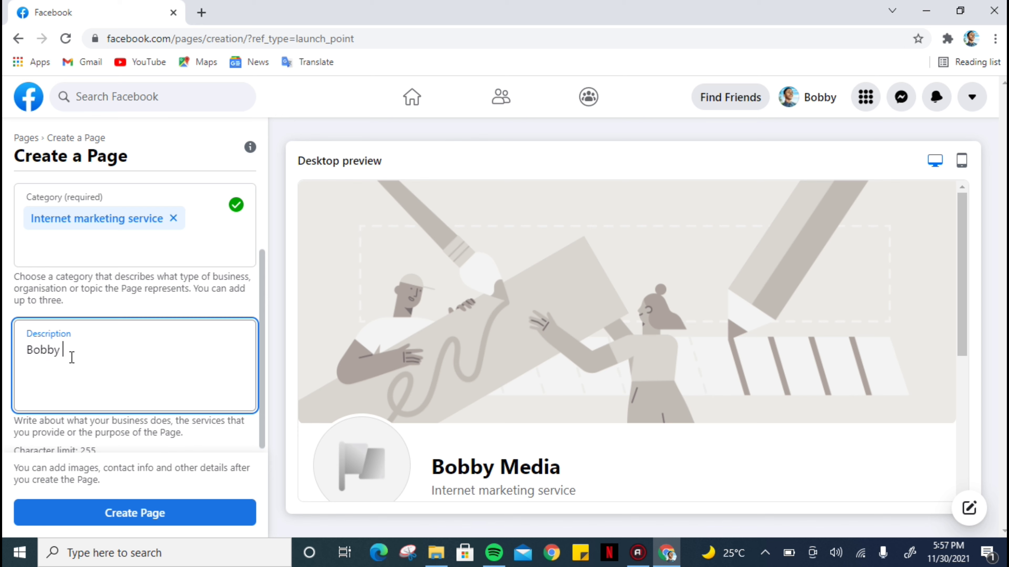
type("Is")
key("BackSpace")
type("s A Digital Marketer And")
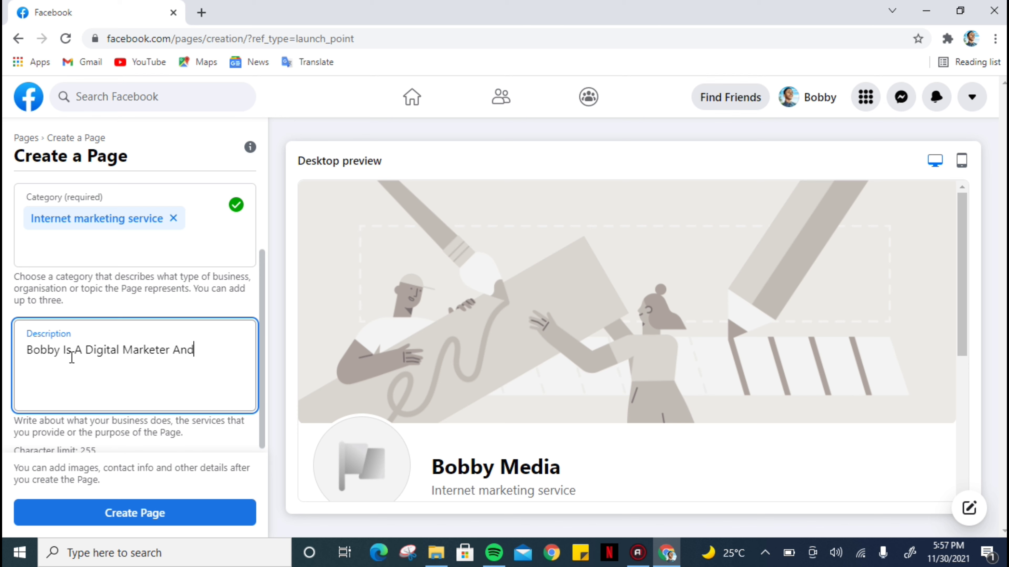
type(" Online ")
type("Store ")
type("C")
type("Desi")
type("gner")
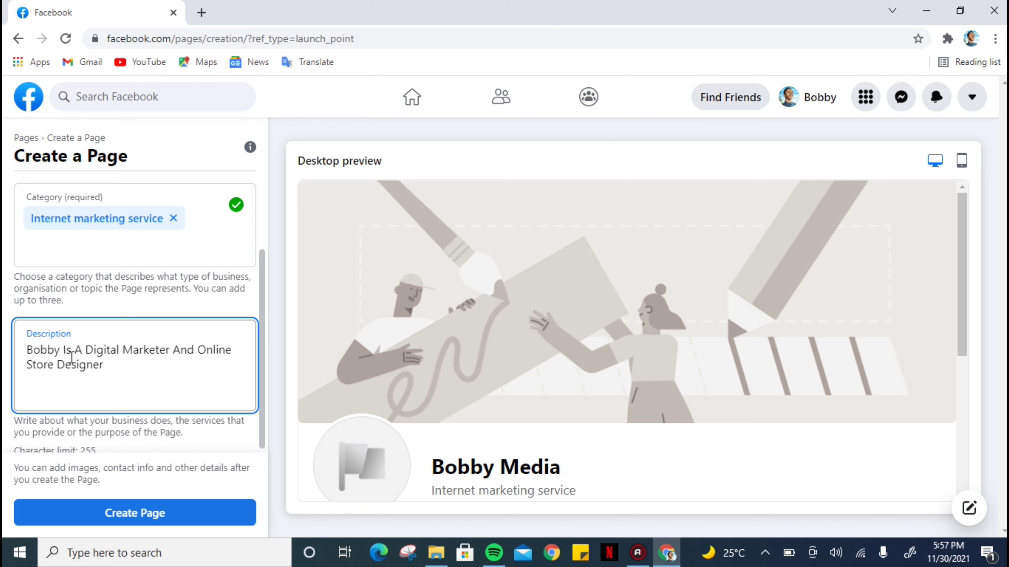
type(", Specialize In Marketing ")
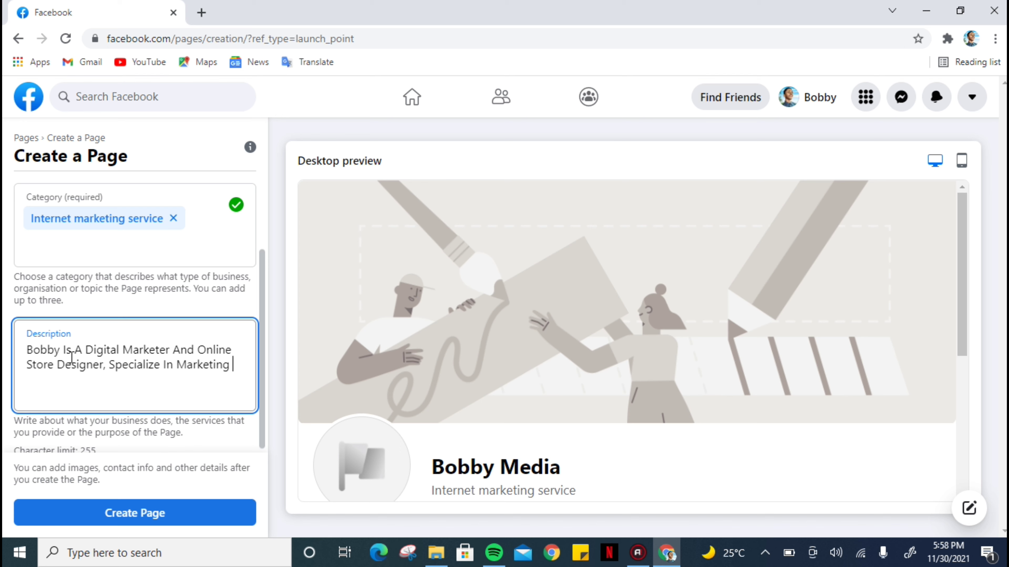
type("And Marketing ")
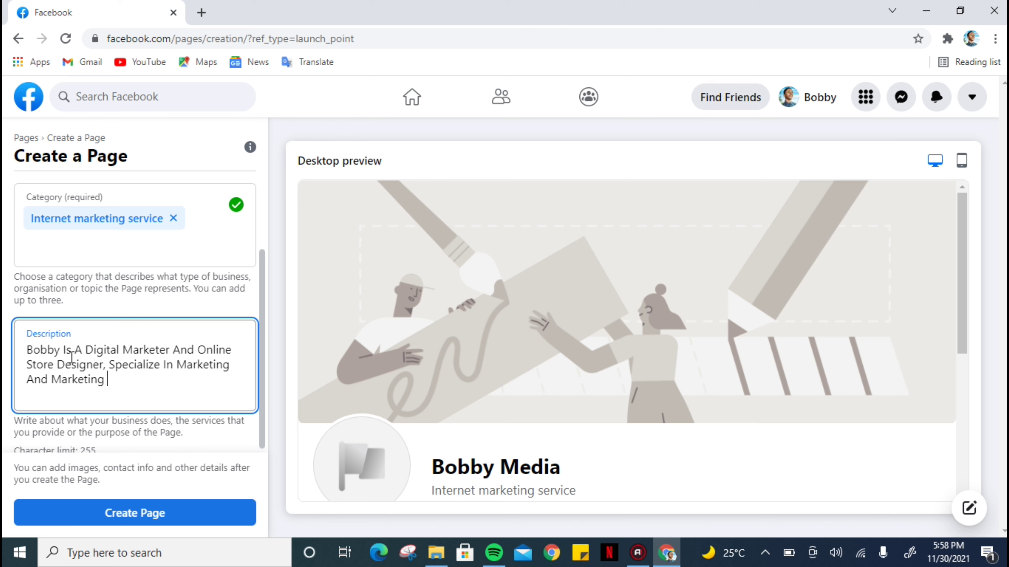
type("Of Brand")
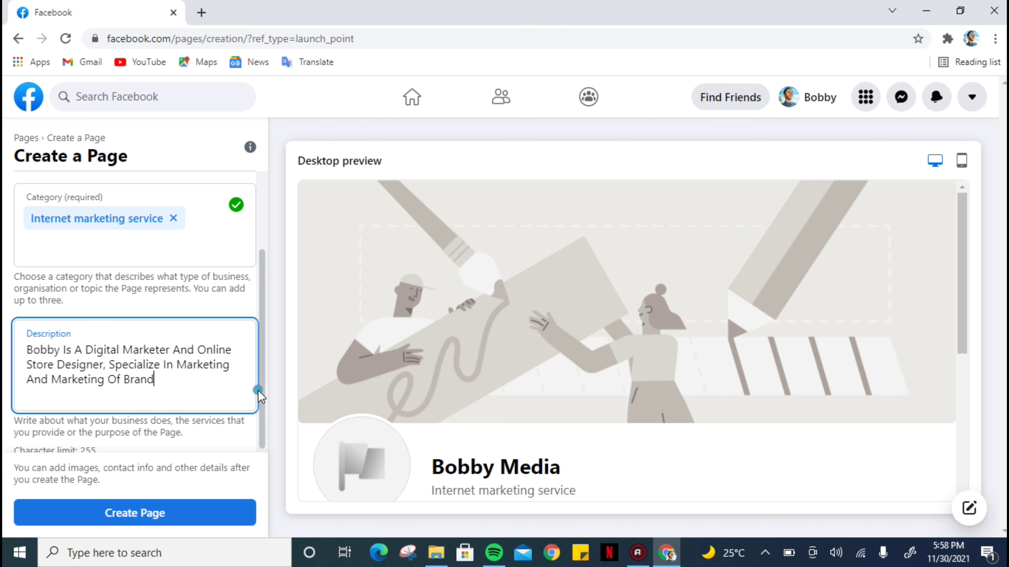
Create the page with the entered name, category and description.
scroll(255, 388, "down", 1)
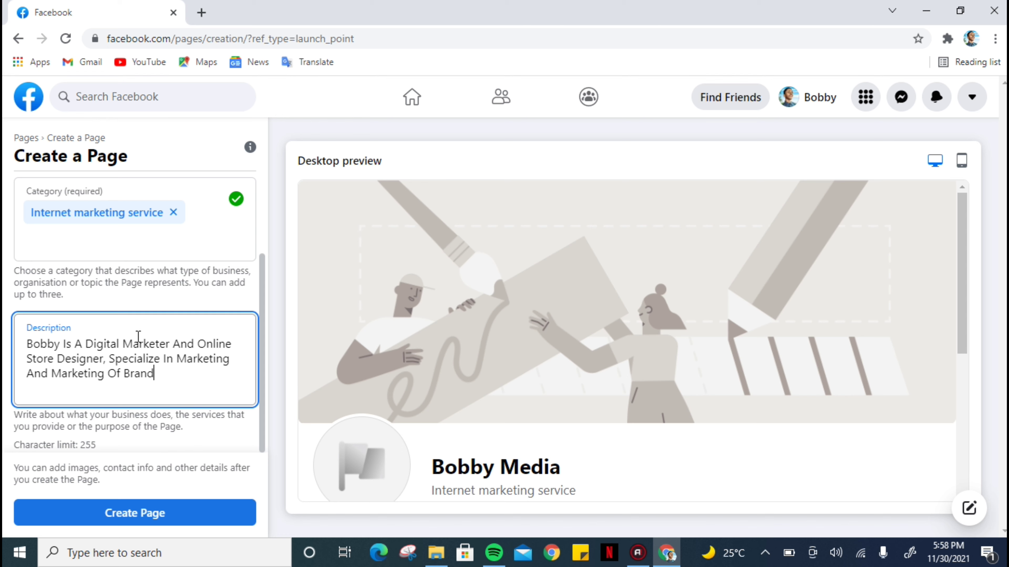
left_click(262, 384)
left_click_drag(260, 383, 260, 324)
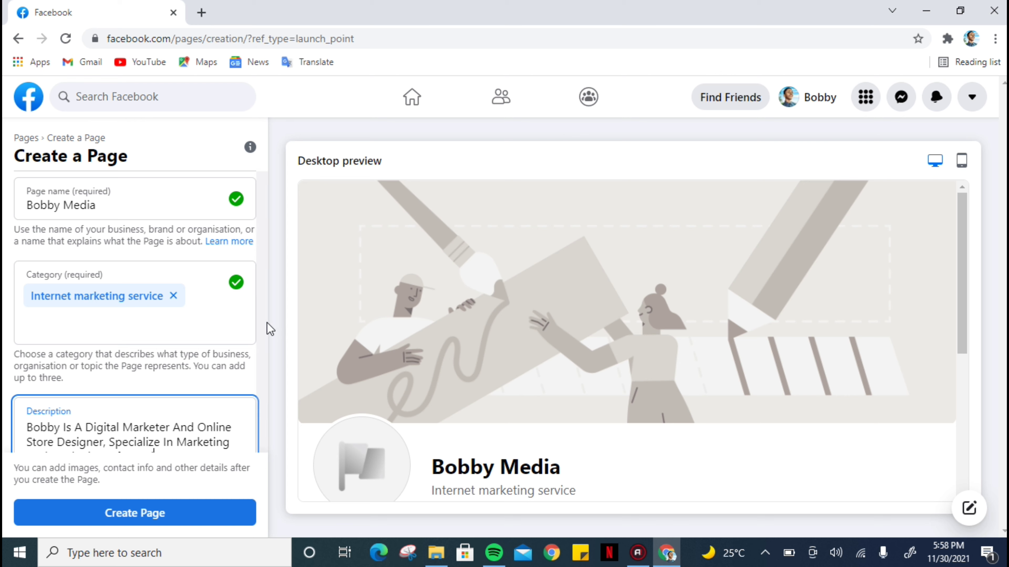
left_click_drag(263, 315, 245, 383)
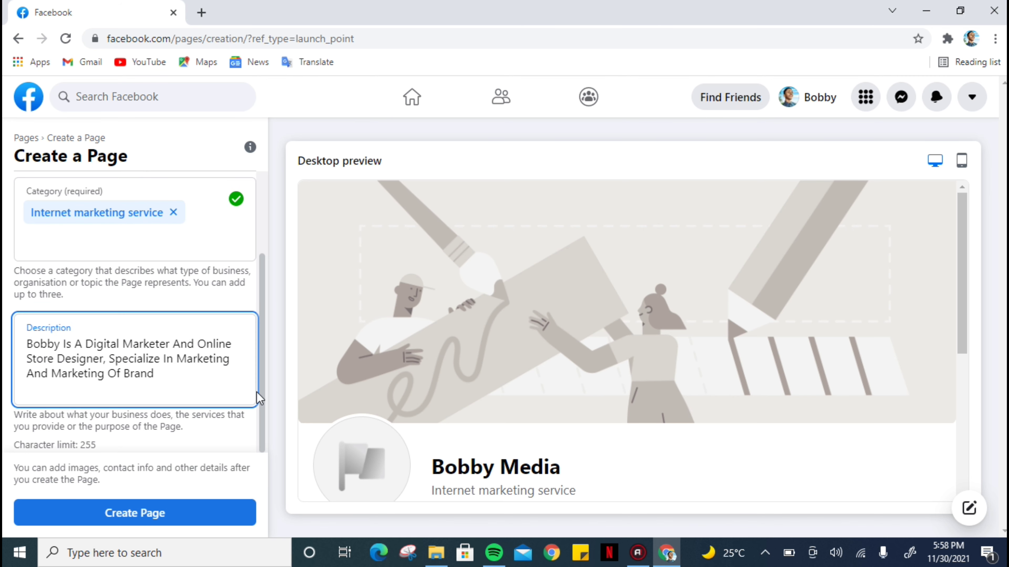
left_click(145, 520)
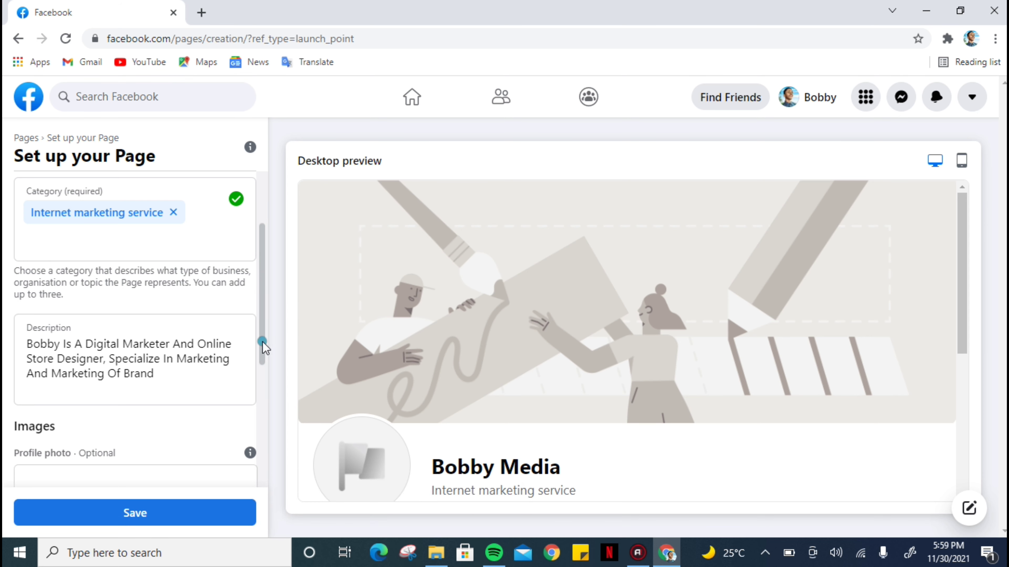
scroll(262, 354, "down", 1)
left_click_drag(263, 354, 263, 433)
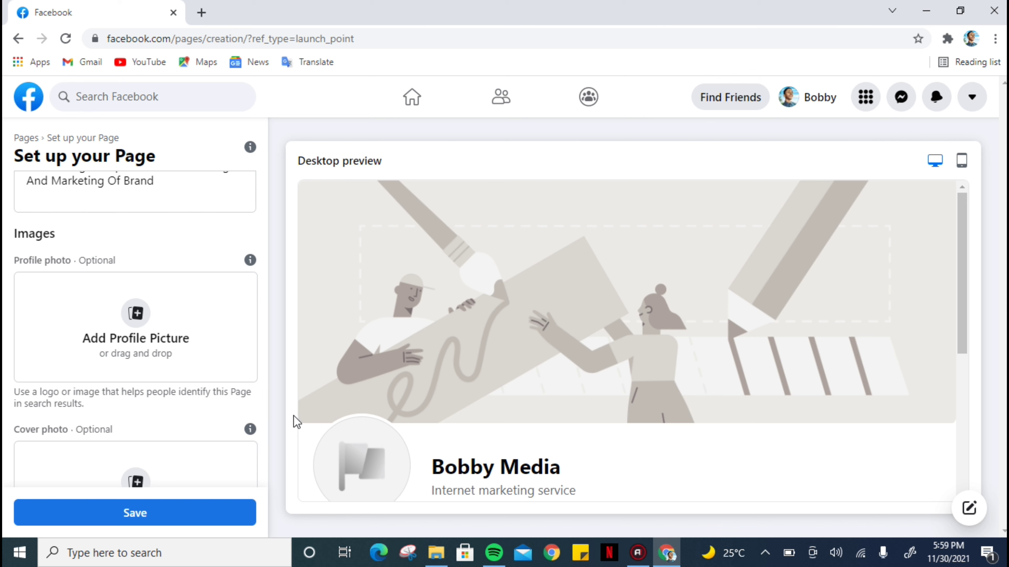
left_click(134, 316)
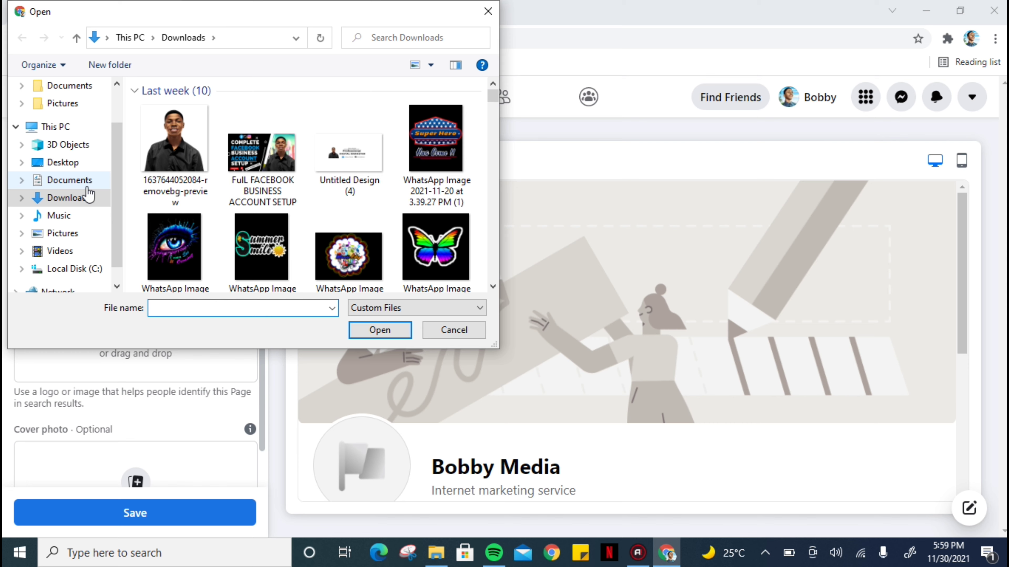
left_click(70, 182)
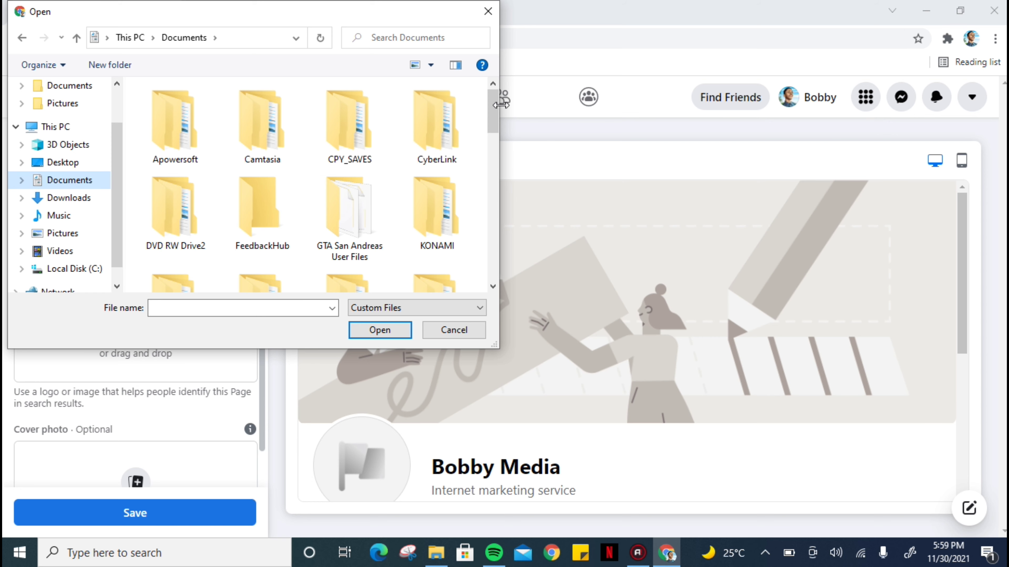
left_click_drag(495, 109, 480, 192)
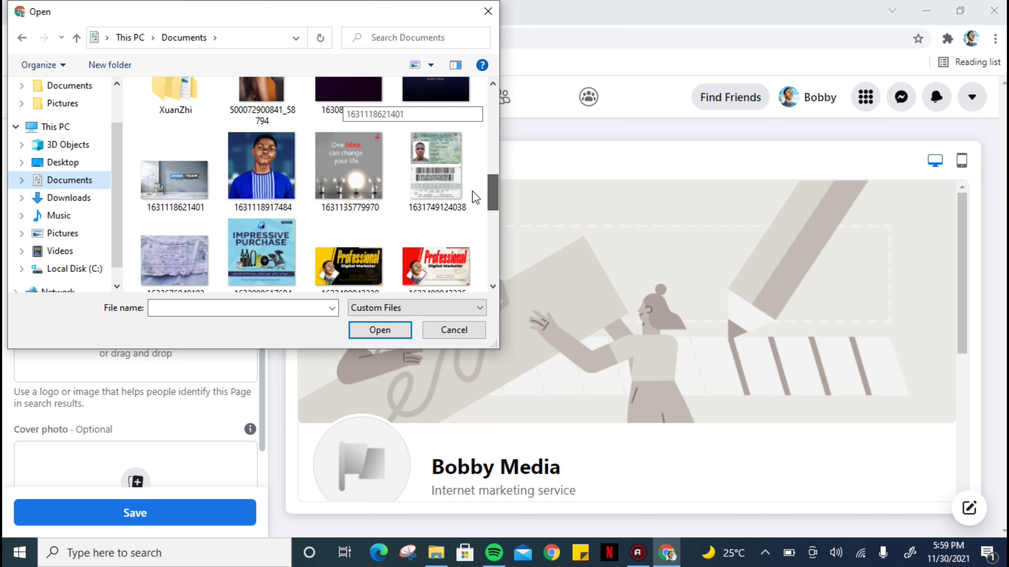
left_click(276, 176)
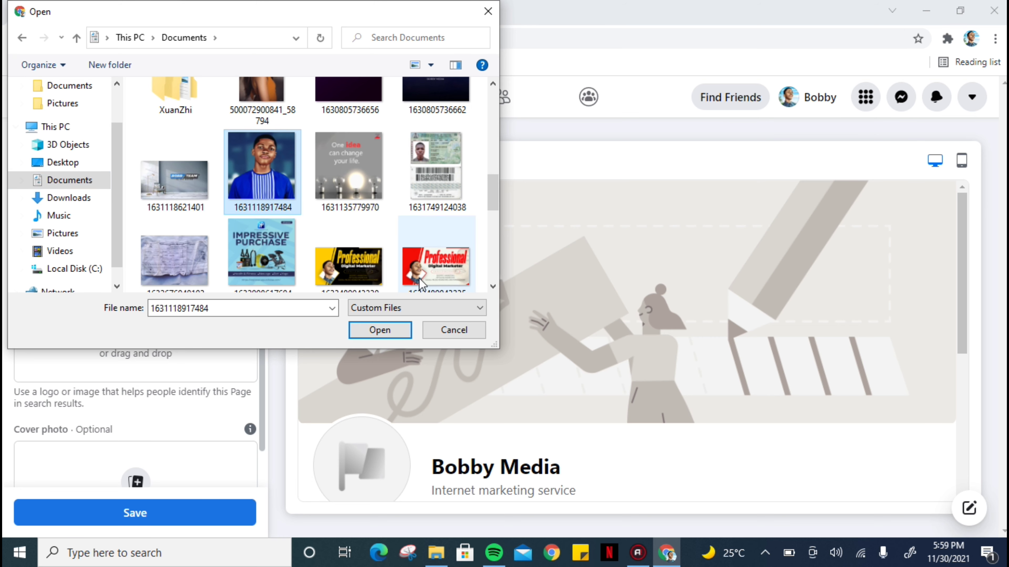
left_click(377, 330)
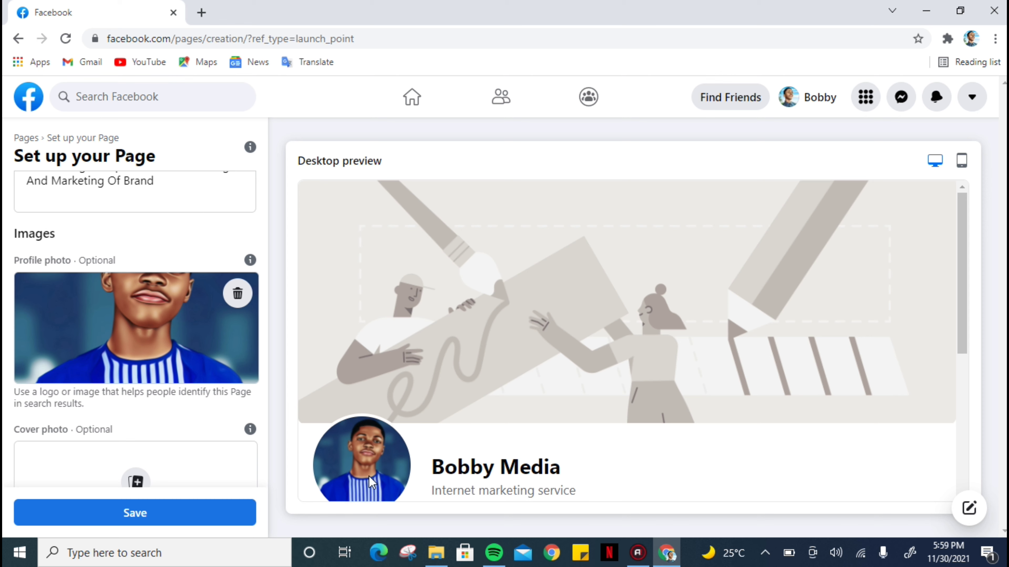
scroll(265, 360, "down", 3)
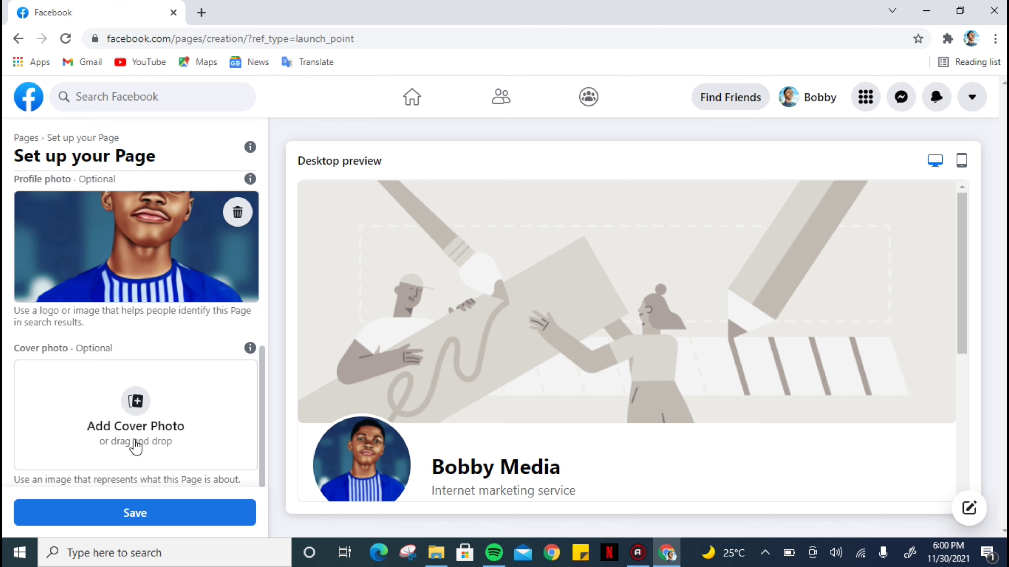
left_click(130, 405)
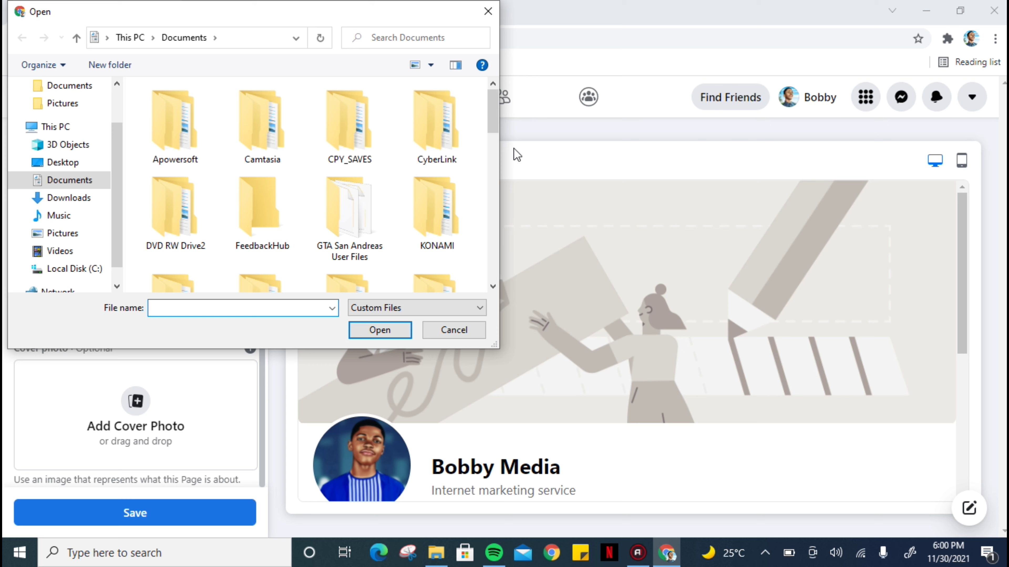
left_click_drag(497, 125, 487, 228)
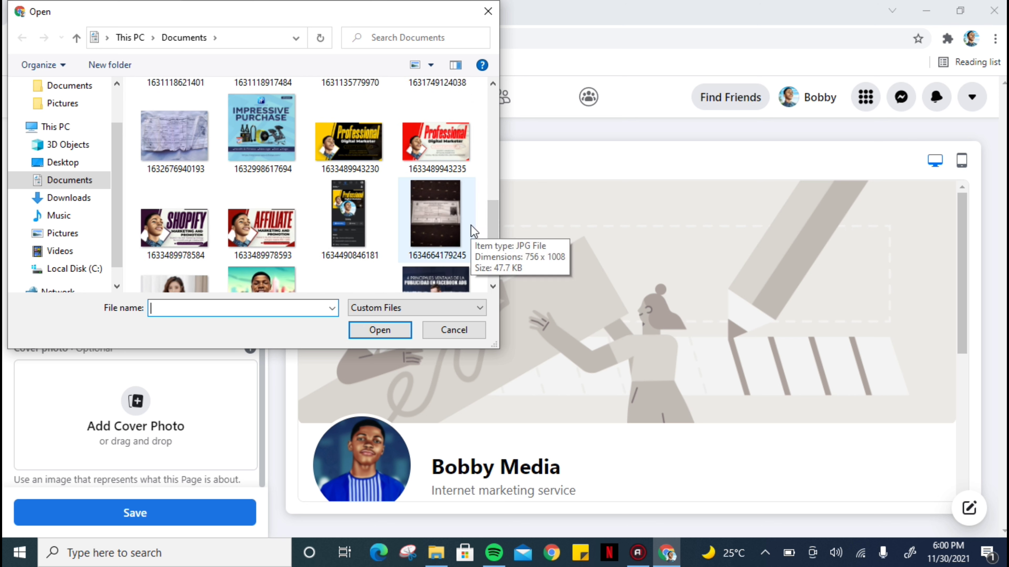
left_click(350, 155)
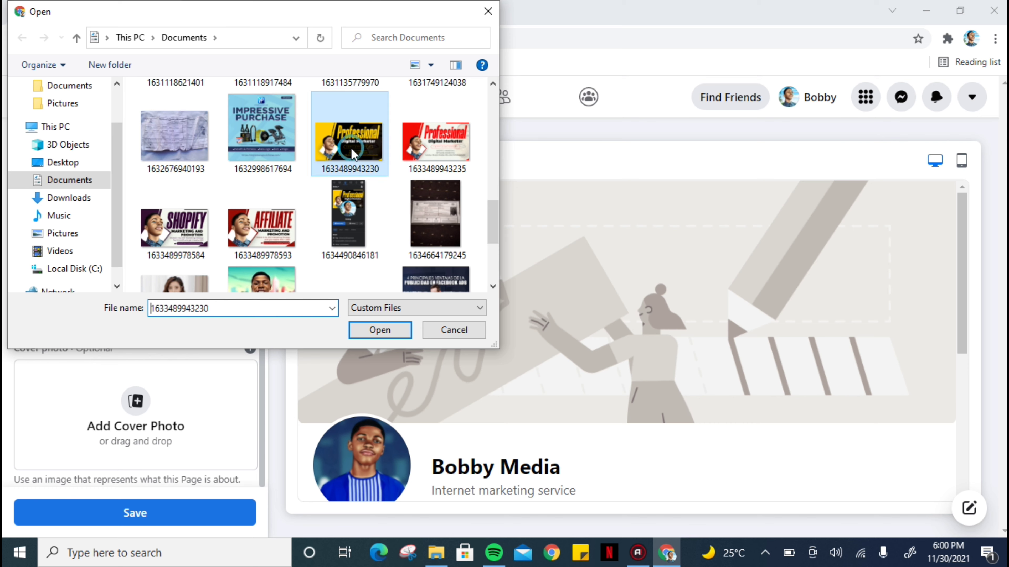
left_click(369, 329)
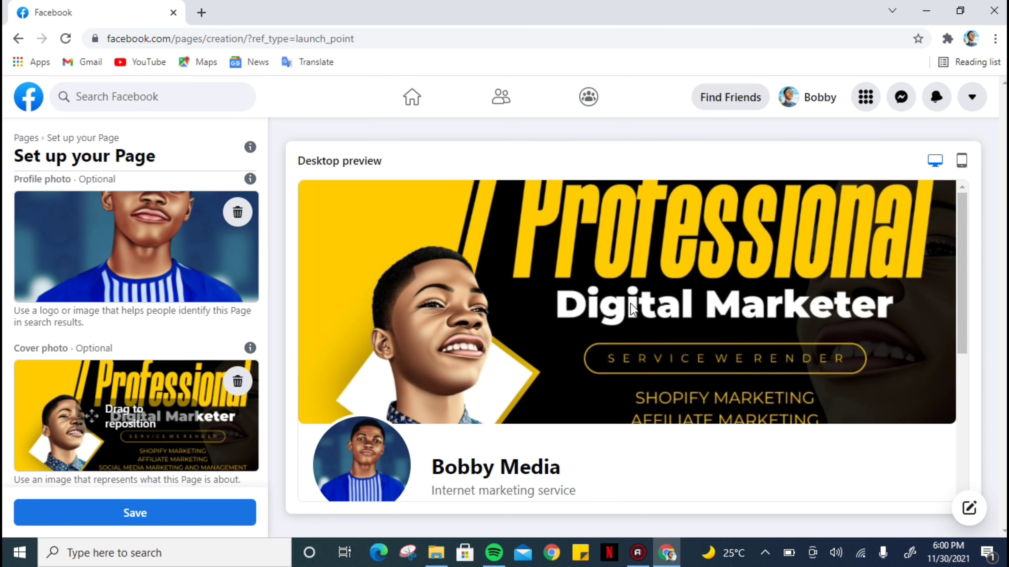
Reposition the cover photo slightly downward within its frame.
left_click(558, 327)
left_click_drag(87, 417, 91, 434)
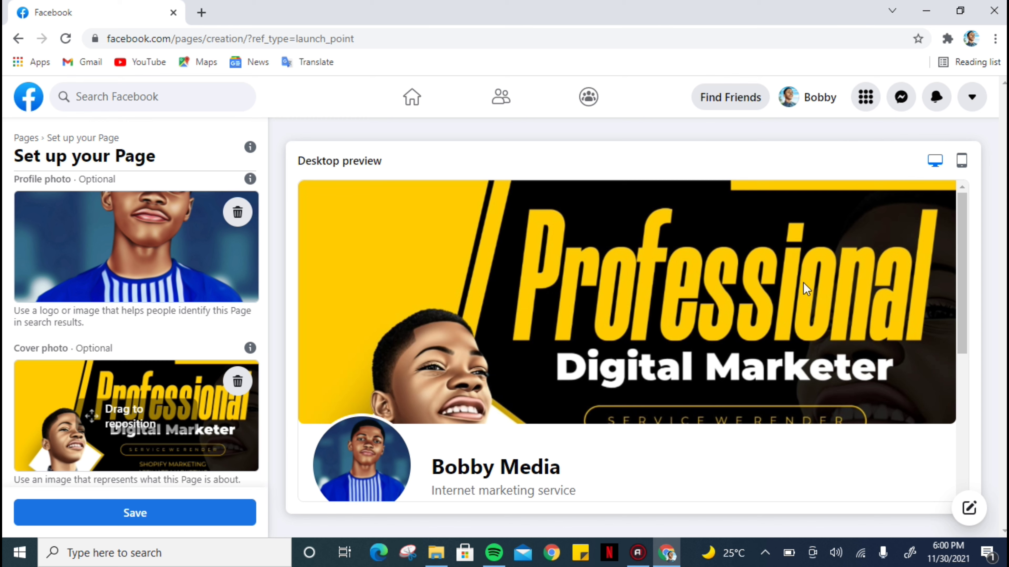
mouse_move(962, 287)
left_mouse_down()
mouse_move(964, 336)
mouse_move(963, 290)
left_mouse_up()
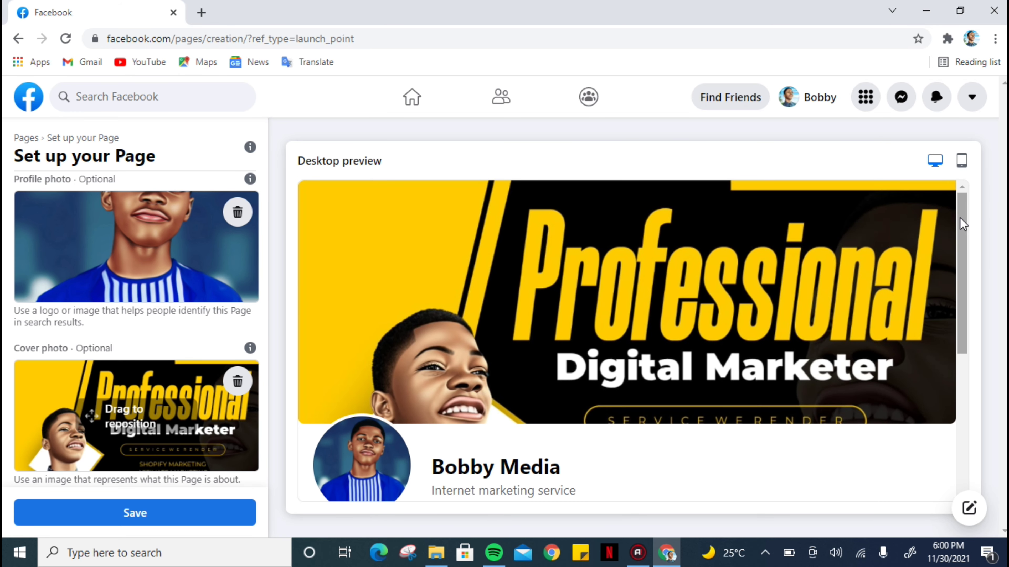
Switch to the mobile preview and scroll through it to review the page layout and About text.
left_click(962, 160)
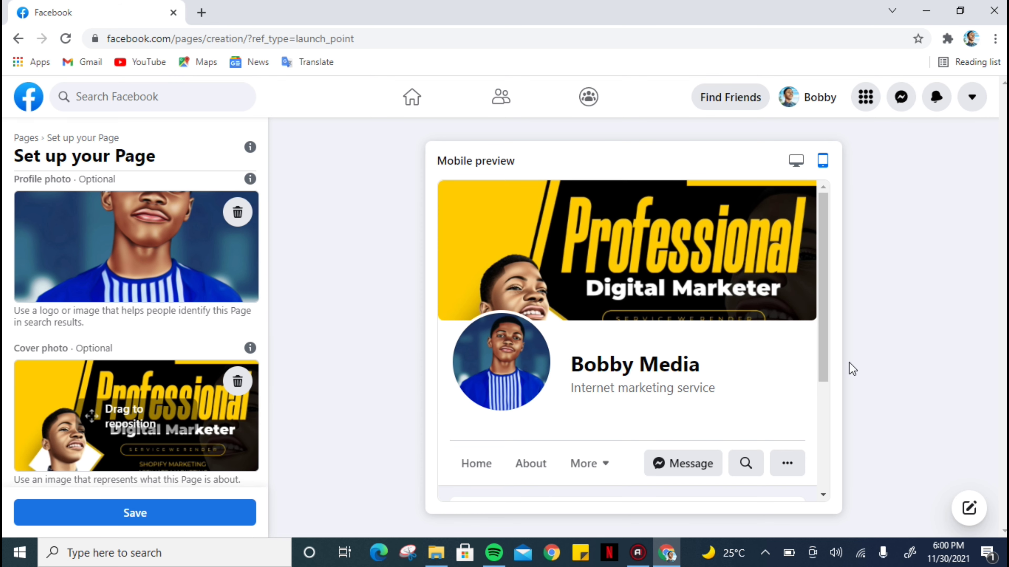
left_click_drag(826, 352, 814, 473)
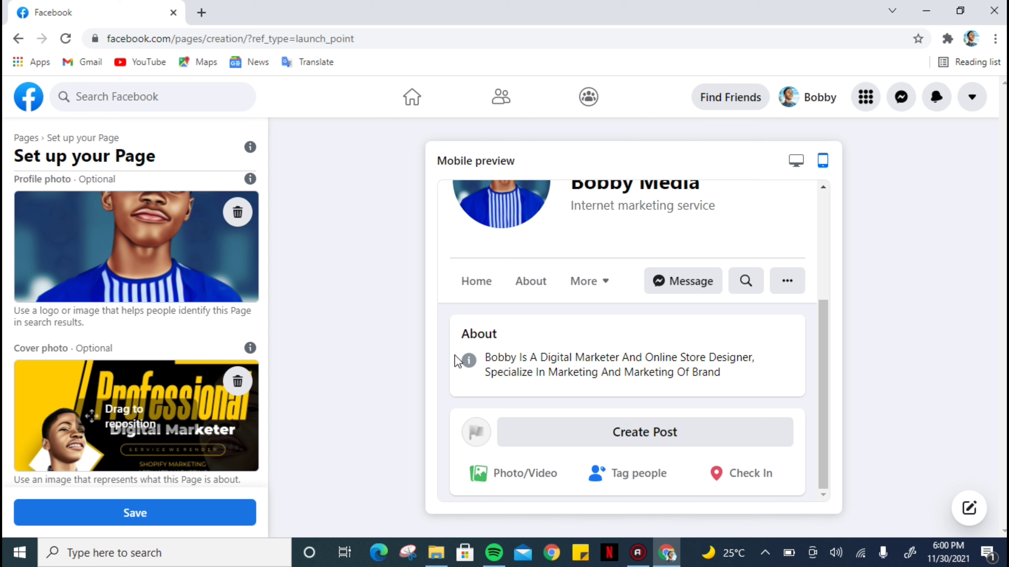
left_click_drag(824, 361, 828, 272)
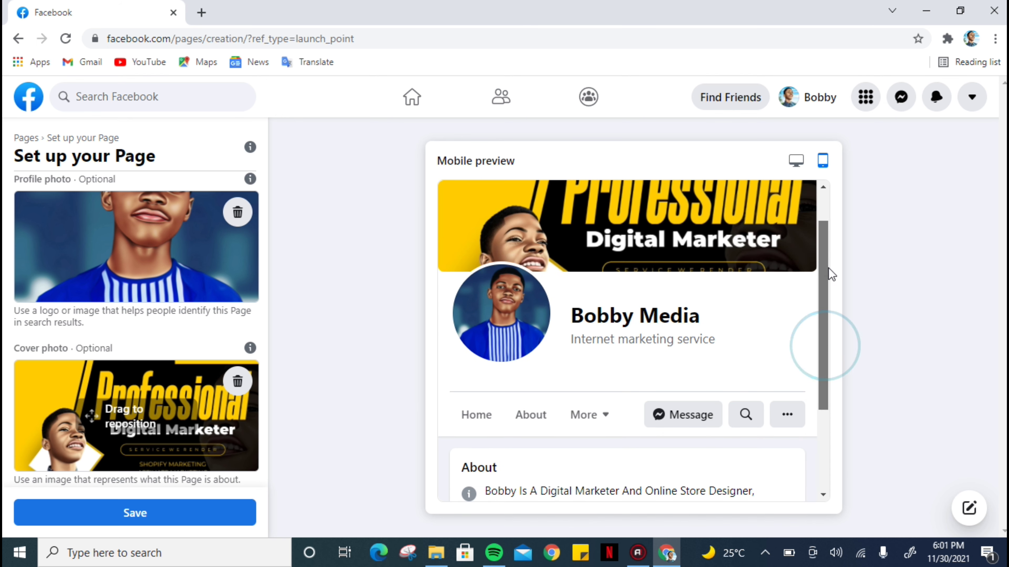
Save the page setup and close the WhatsApp connection prompt, choosing to leave it.
left_click(180, 518)
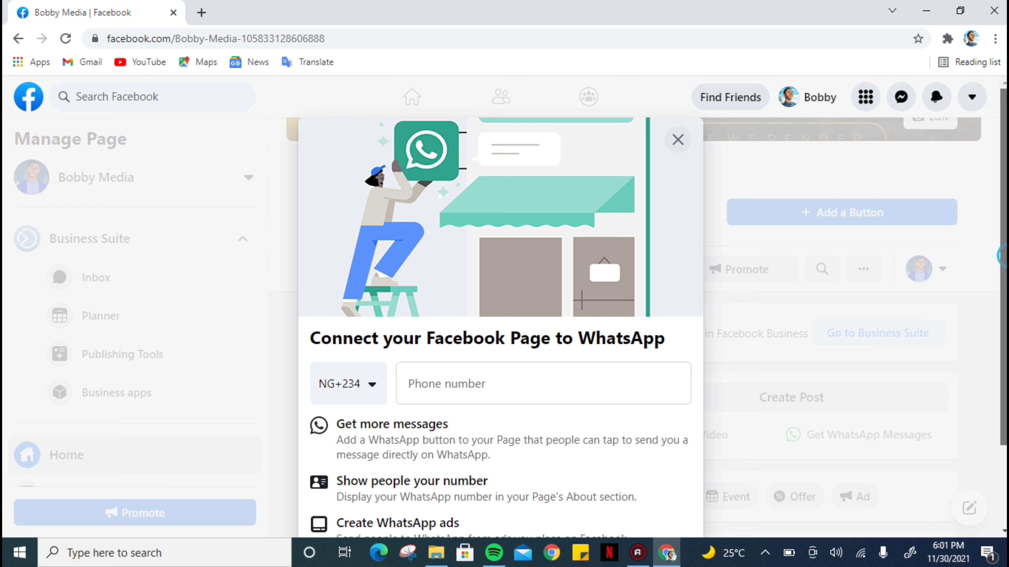
scroll(500, 278, "down", 2)
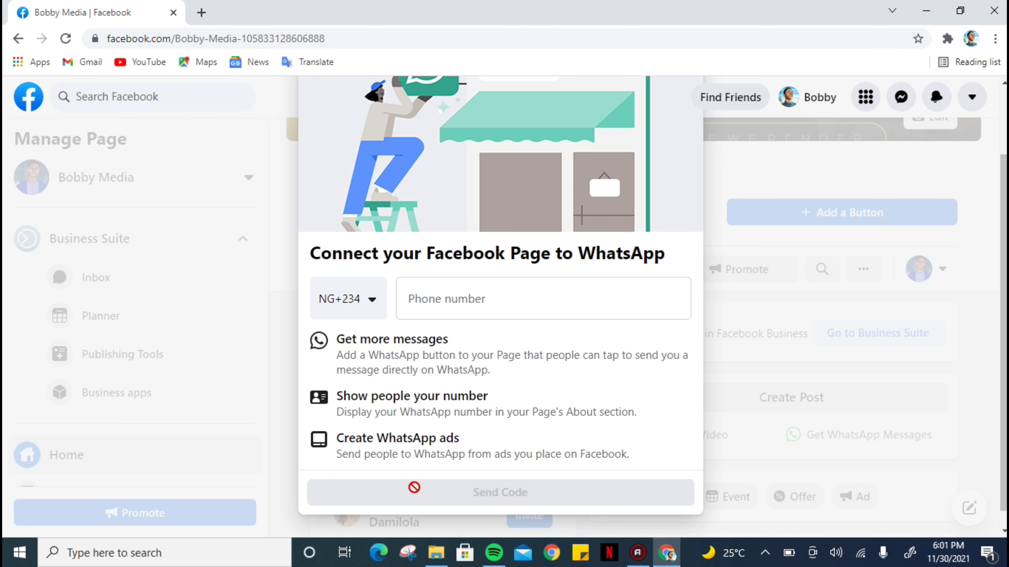
scroll(984, 402, "up", 2)
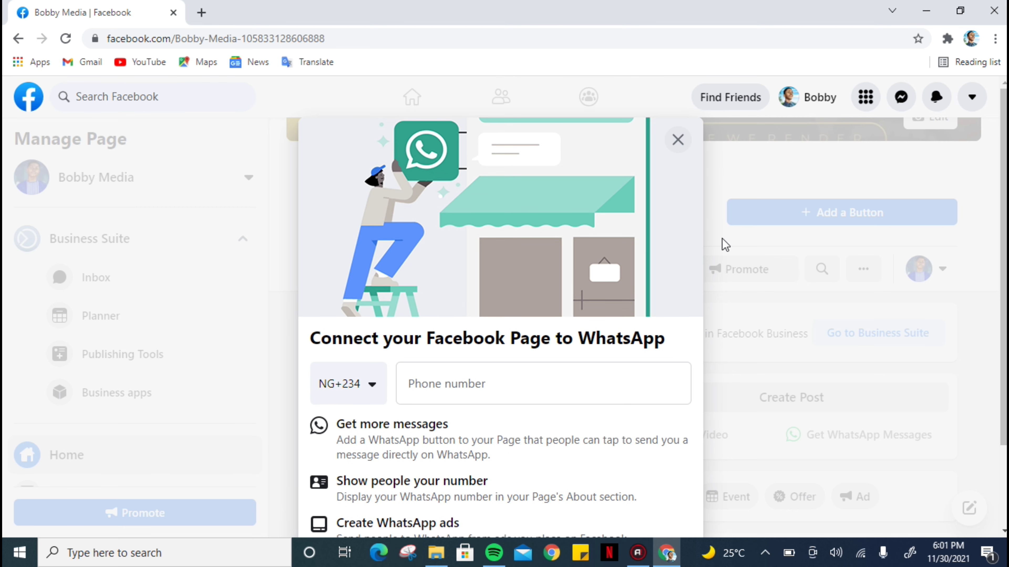
left_click(676, 141)
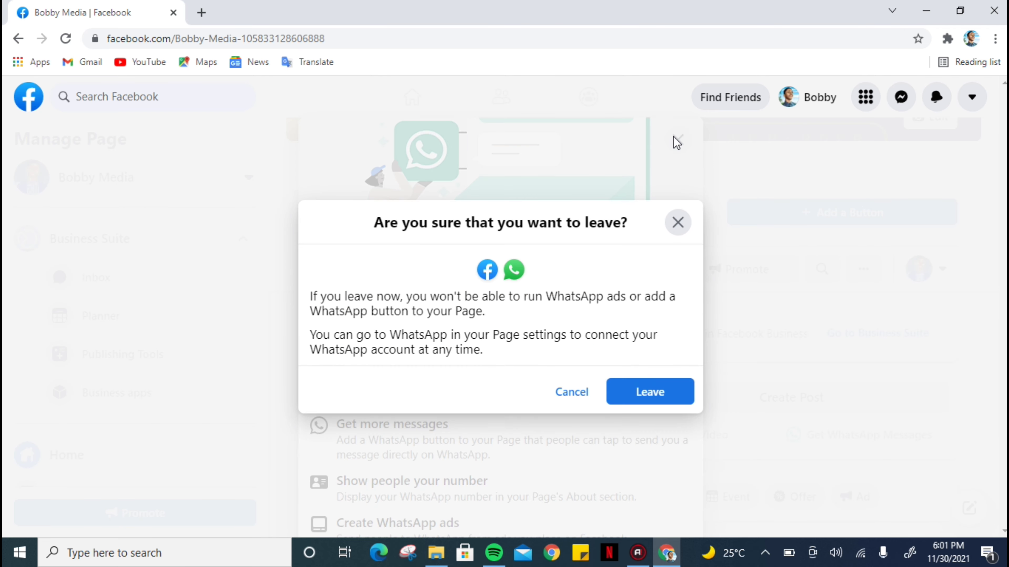
left_click(642, 392)
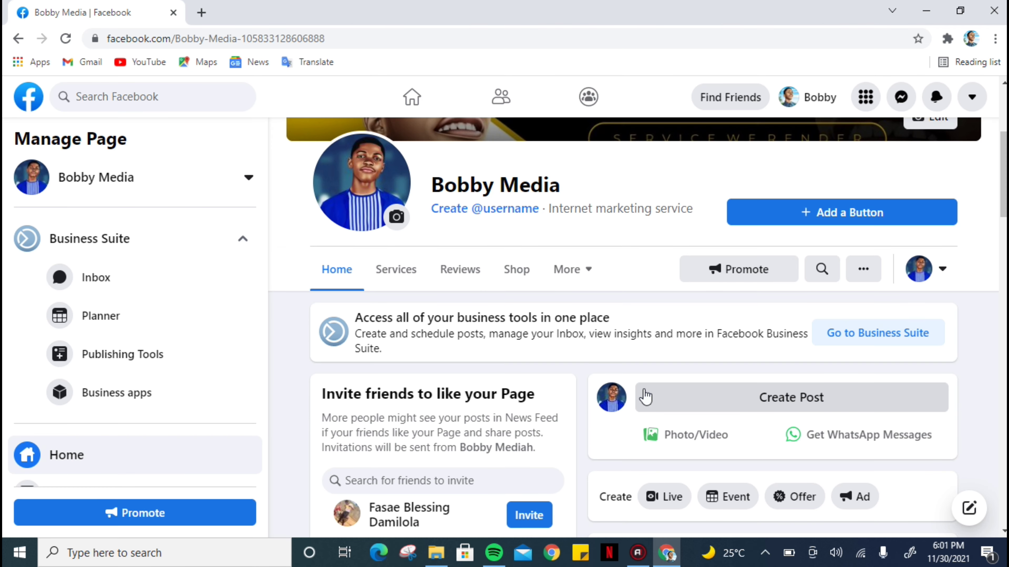